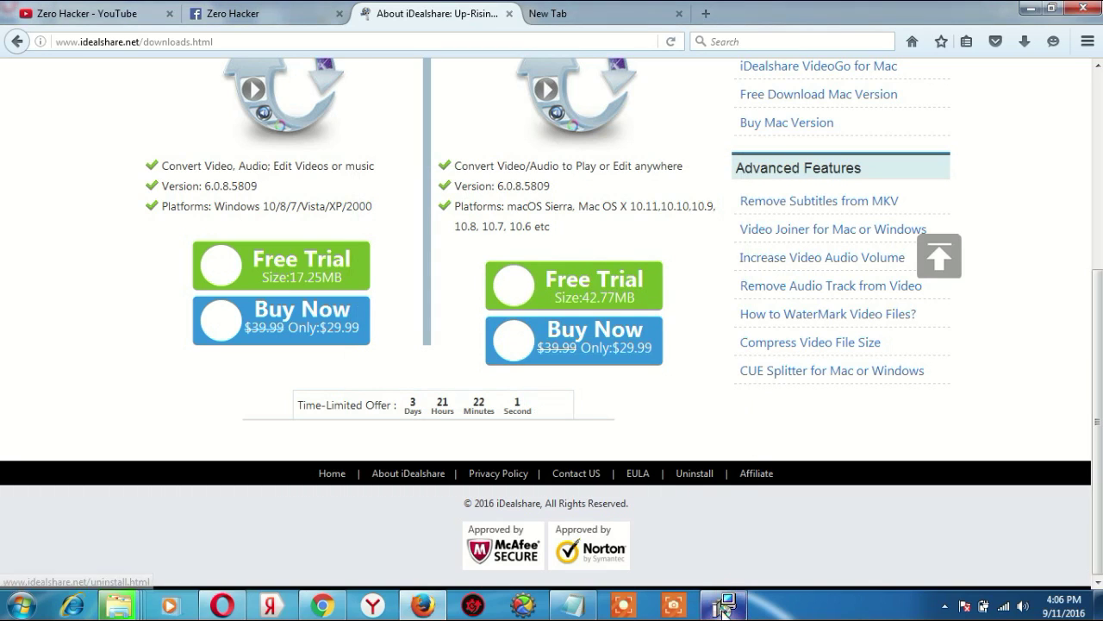
# Install iDealshare VideoGo 6.0.8.5809, accepting the license agreement and the default setup options, and launch it on completion
pyautogui.click(646, 432)
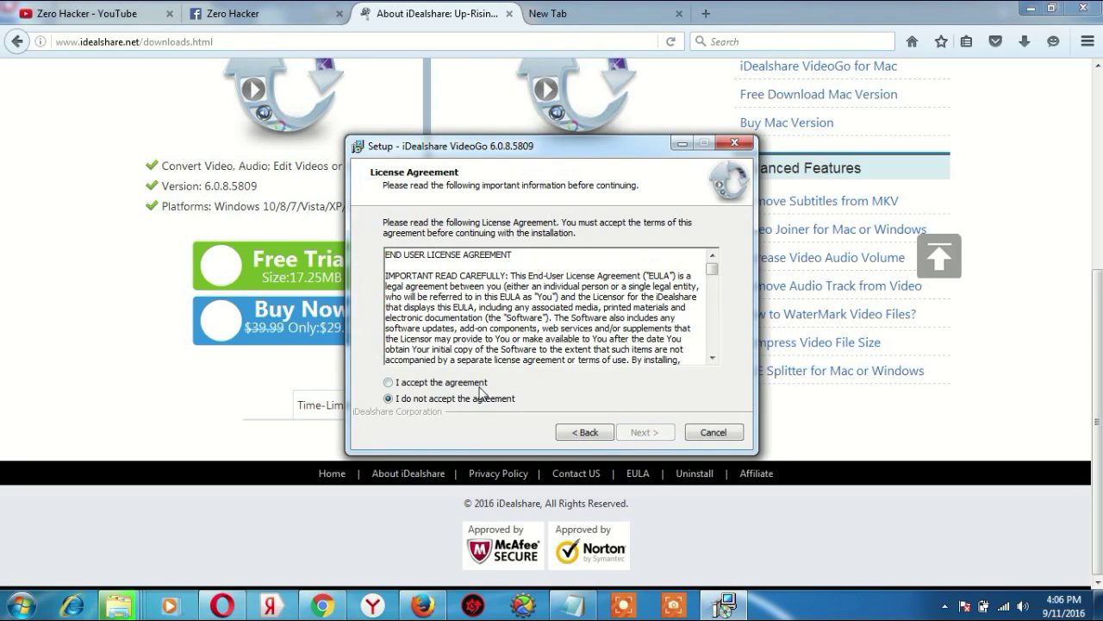
pyautogui.click(478, 385)
pyautogui.click(644, 434)
pyautogui.click(645, 434)
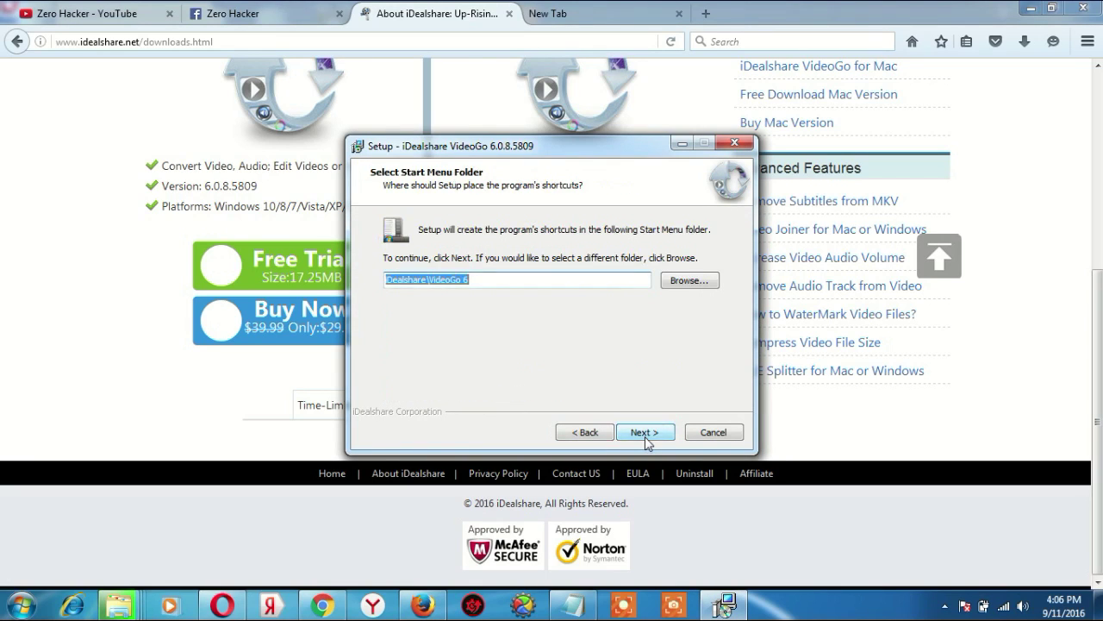
pyautogui.click(645, 434)
pyautogui.click(644, 433)
pyautogui.click(645, 433)
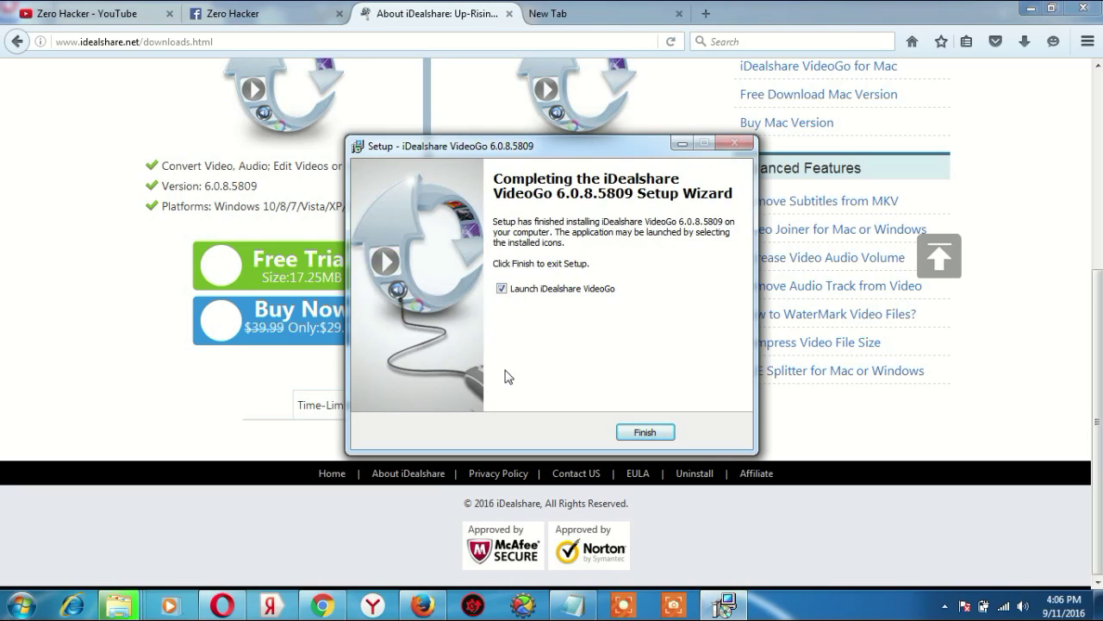
pyautogui.click(660, 433)
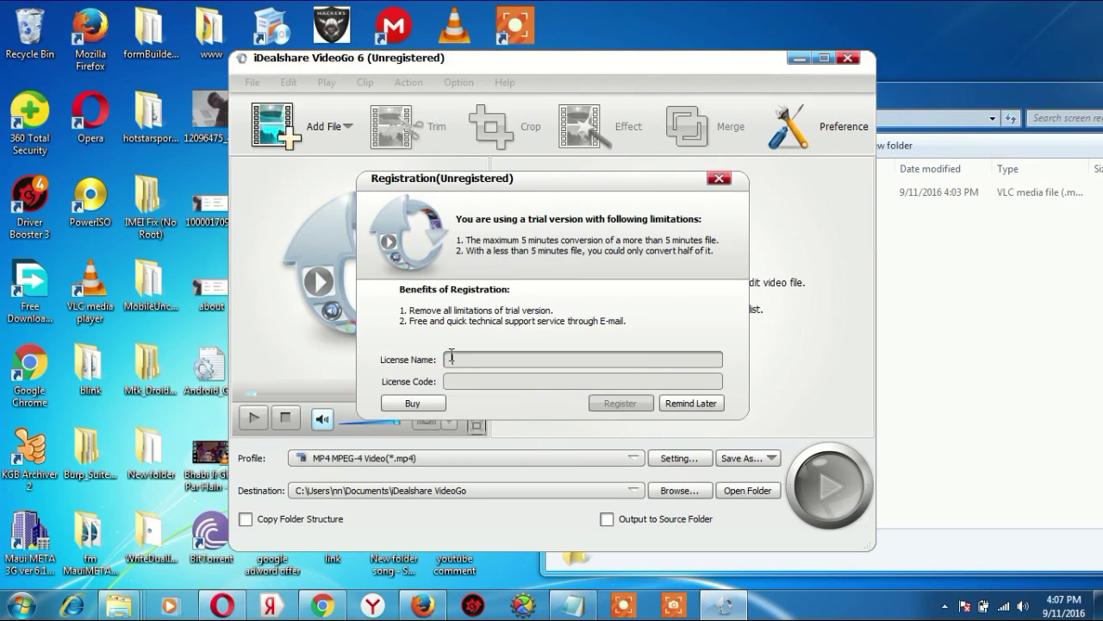
# Copy the license name from the Serial note in Notepad and paste it into the iDealshare VideoGo registration's License Name field
pyautogui.click(573, 606)
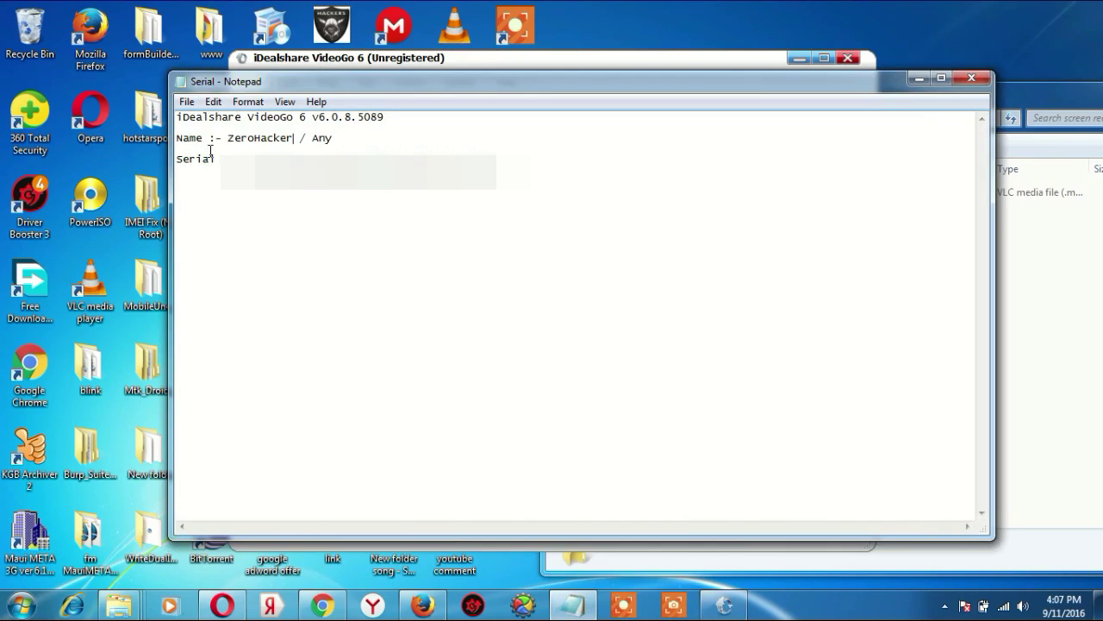
pyautogui.moveTo(229, 138); pyautogui.dragTo(295, 139)
pyautogui.hotkey('ctrl', 'c')
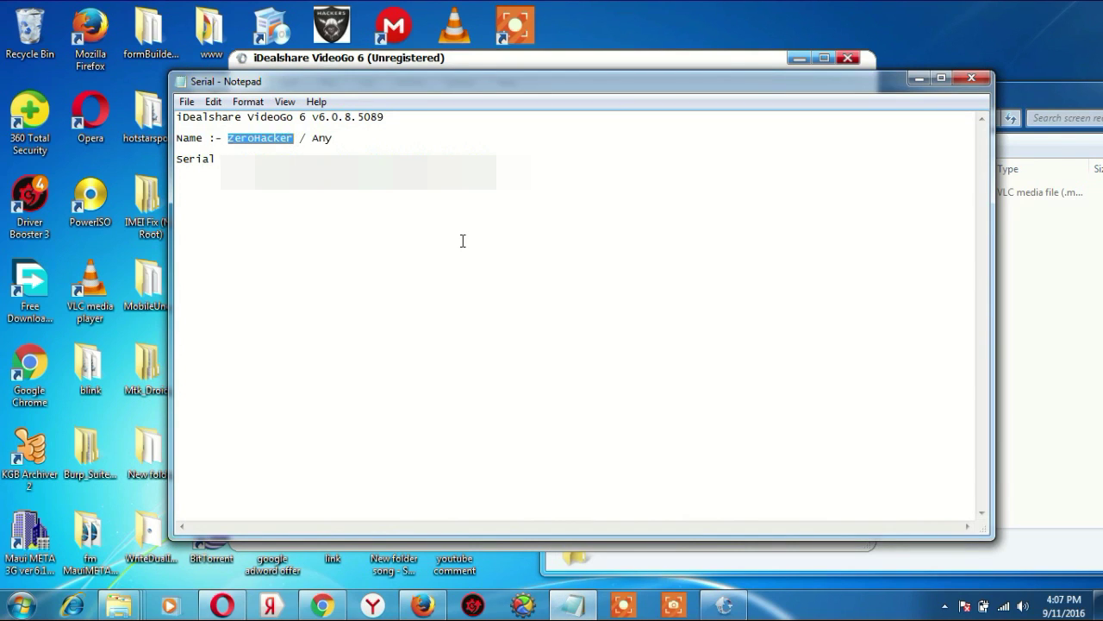
pyautogui.click(866, 66)
pyautogui.hotkey('ctrl', 'v')
# Copy the serial from the Notepad note into the License Code field and register iDealshare VideoGo
pyautogui.click(523, 377)
pyautogui.hotkey('alt', 'Tab')
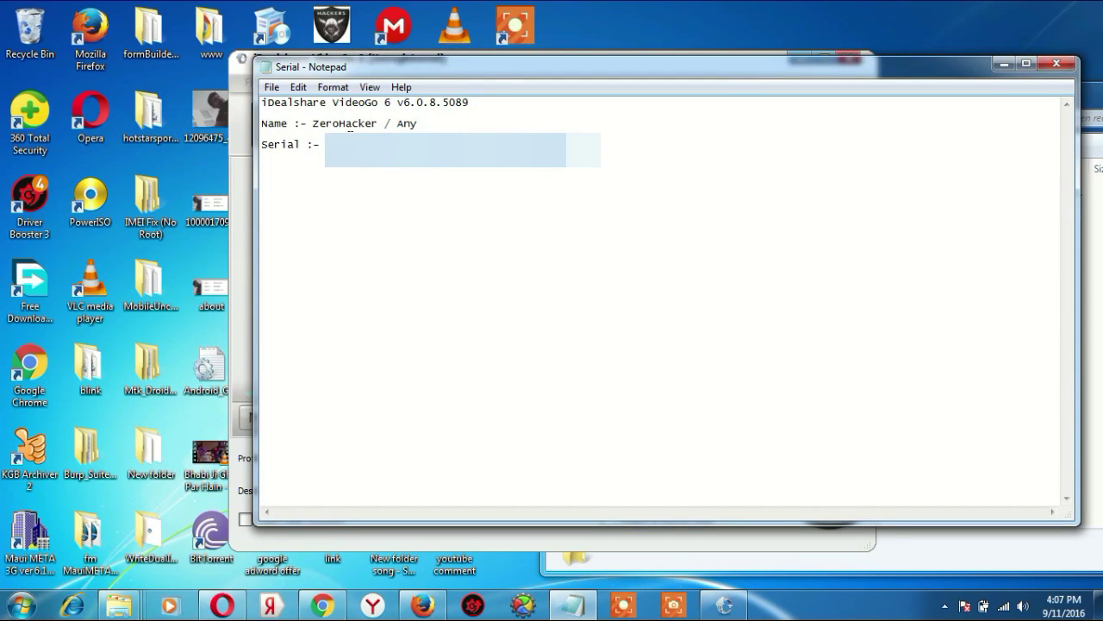
pyautogui.rightClick(389, 136)
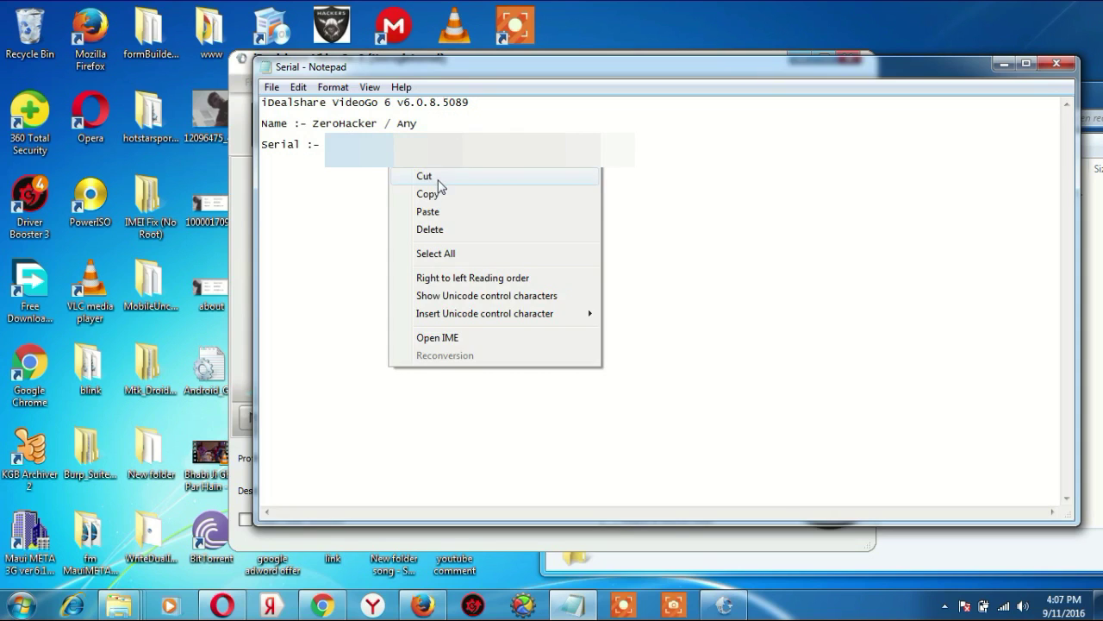
pyautogui.click(444, 196)
pyautogui.click(1000, 63)
pyautogui.hotkey('ctrl', 'v')
pyautogui.click(619, 403)
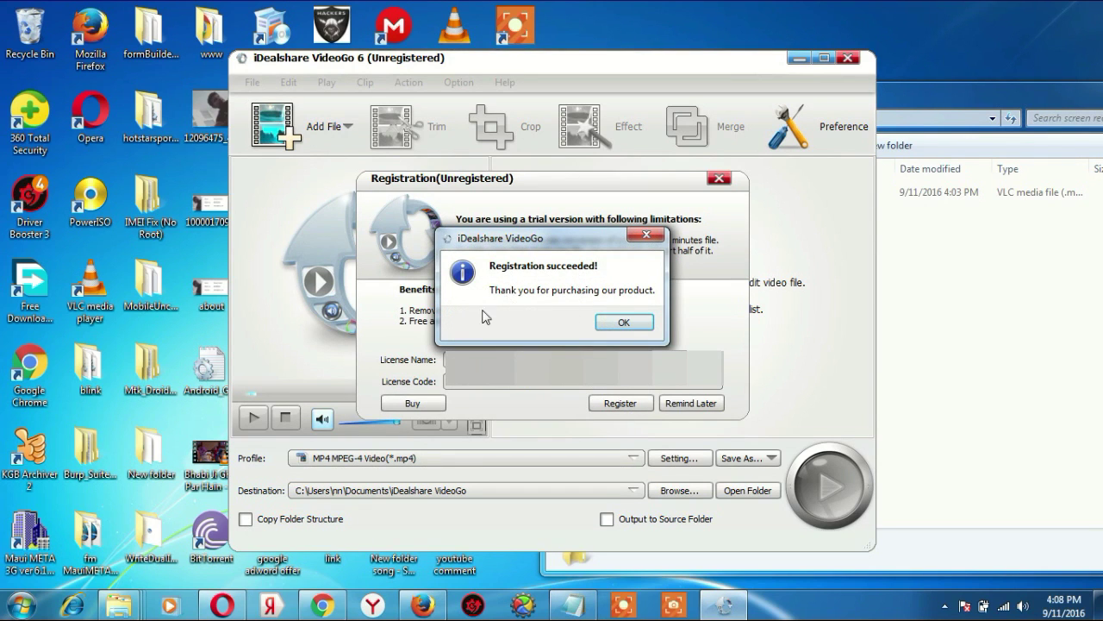
pyautogui.click(621, 320)
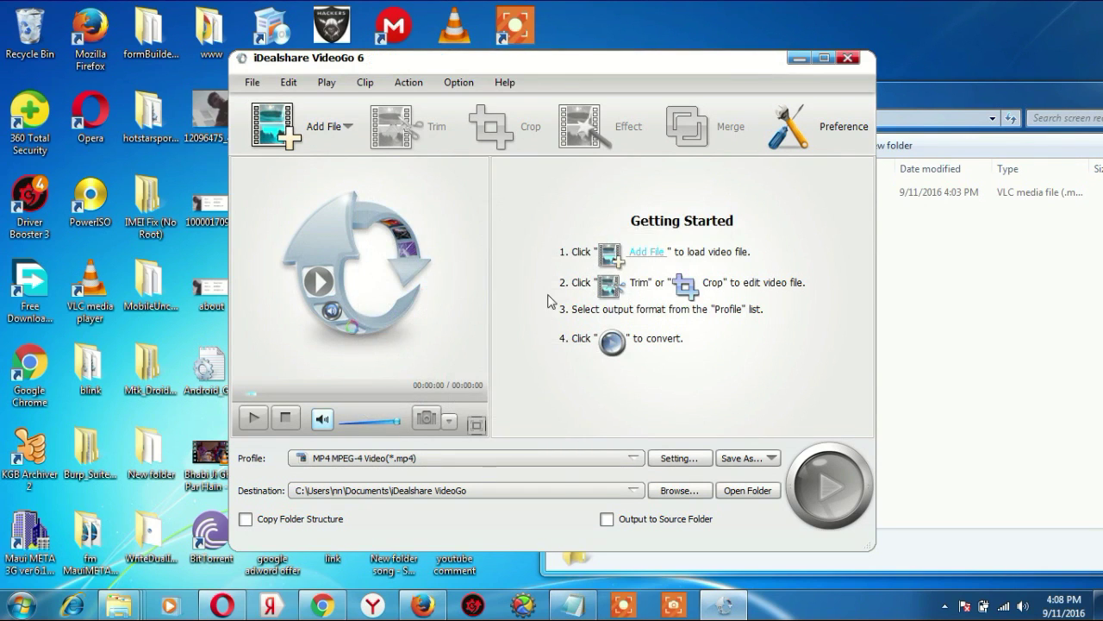
# Move the converter window aside and check the properties of the Batch Programming video on the desktop
pyautogui.moveTo(577, 62); pyautogui.dragTo(449, 29)
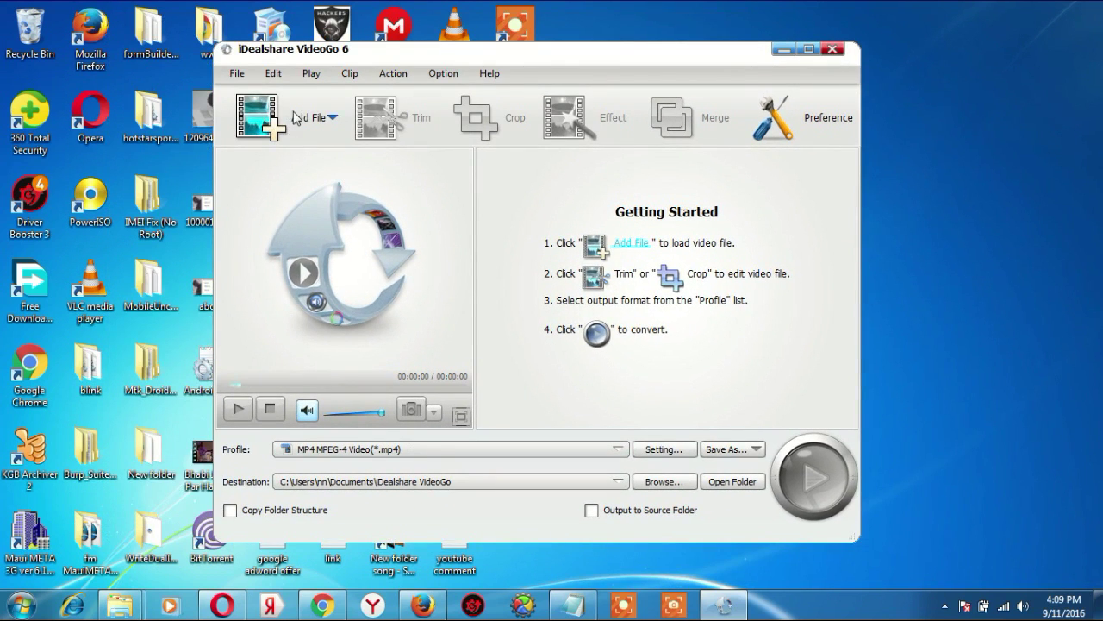
pyautogui.moveTo(456, 59); pyautogui.dragTo(522, 303)
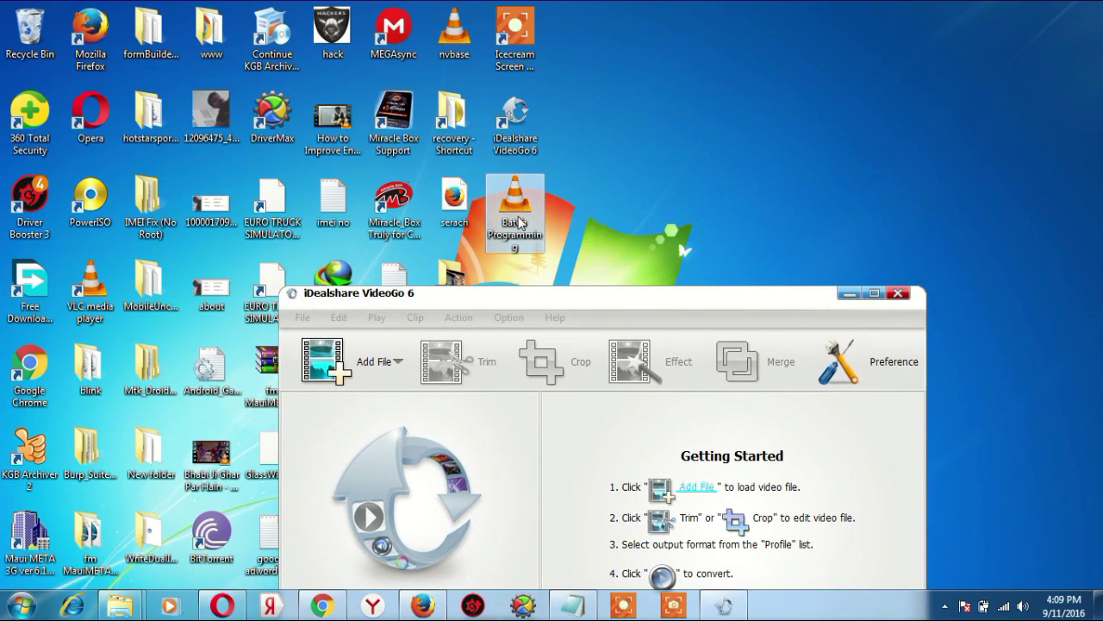
pyautogui.rightClick(516, 215)
pyautogui.click(614, 578)
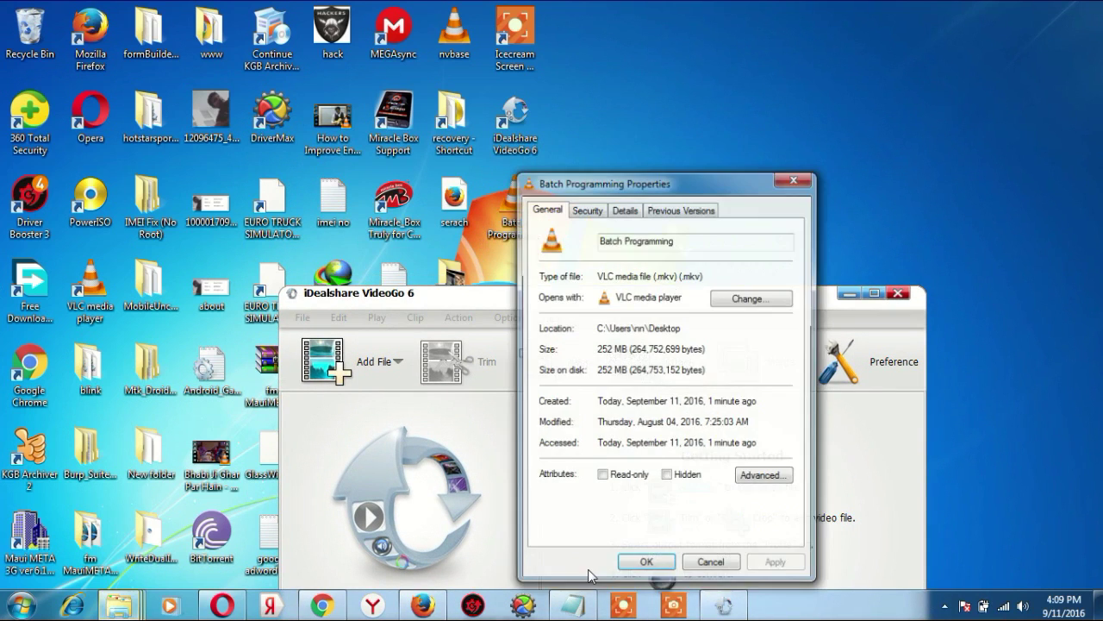
pyautogui.click(646, 564)
# Play the original Batch Programming.mkv in VLC media player, skim through it to near the end, and close the player
pyautogui.doubleClick(508, 214)
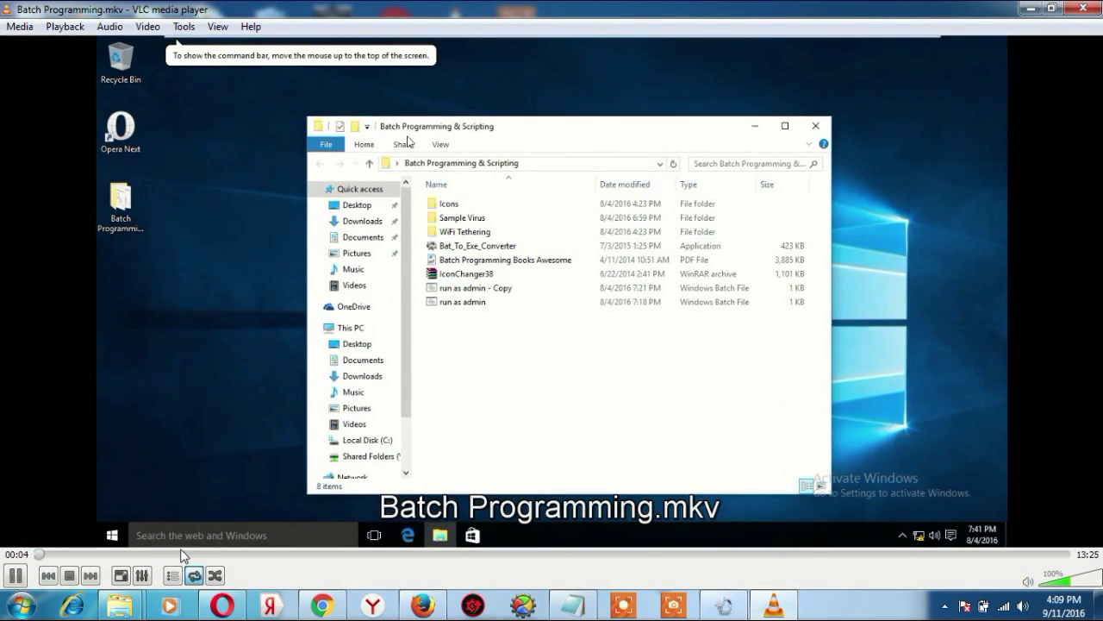
pyautogui.click(386, 555)
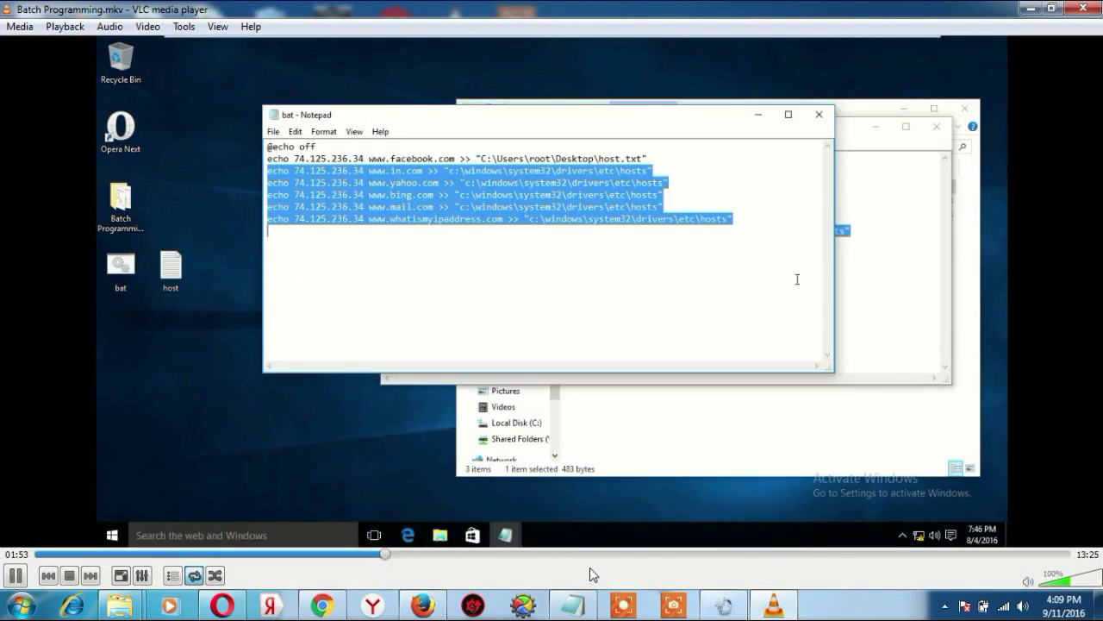
pyautogui.click(619, 555)
pyautogui.click(852, 554)
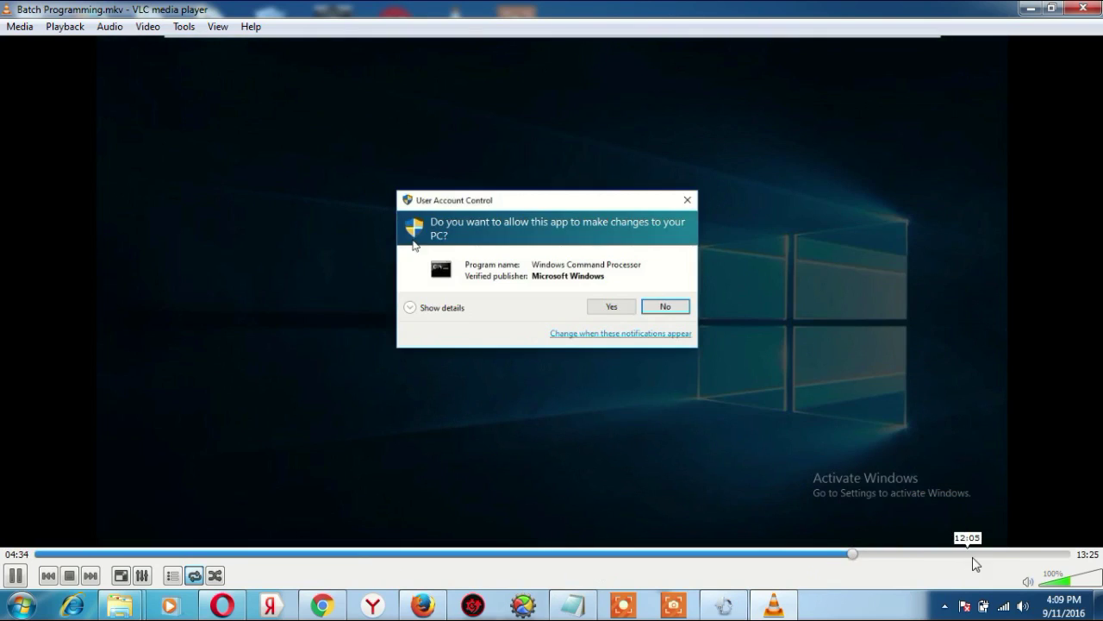
pyautogui.click(998, 554)
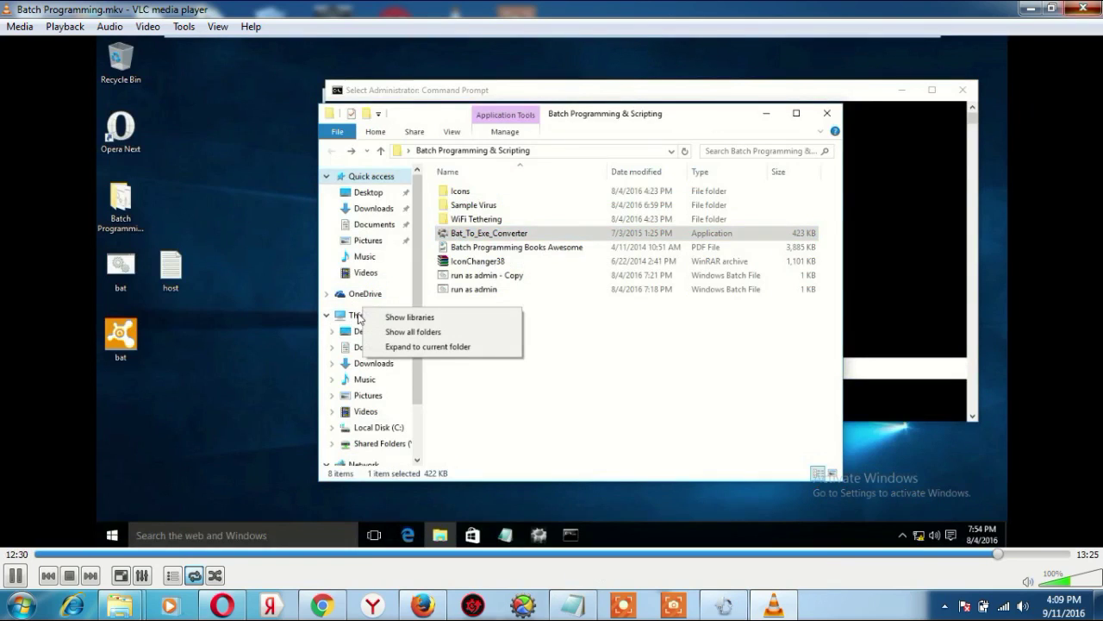
pyautogui.click(1079, 7)
# Add the Batch Programming video from the desktop to the iDealshare VideoGo conversion list
pyautogui.moveTo(610, 303); pyautogui.dragTo(541, 332)
pyautogui.moveTo(497, 217); pyautogui.dragTo(614, 483)
pyautogui.moveTo(619, 330); pyautogui.dragTo(592, 56)
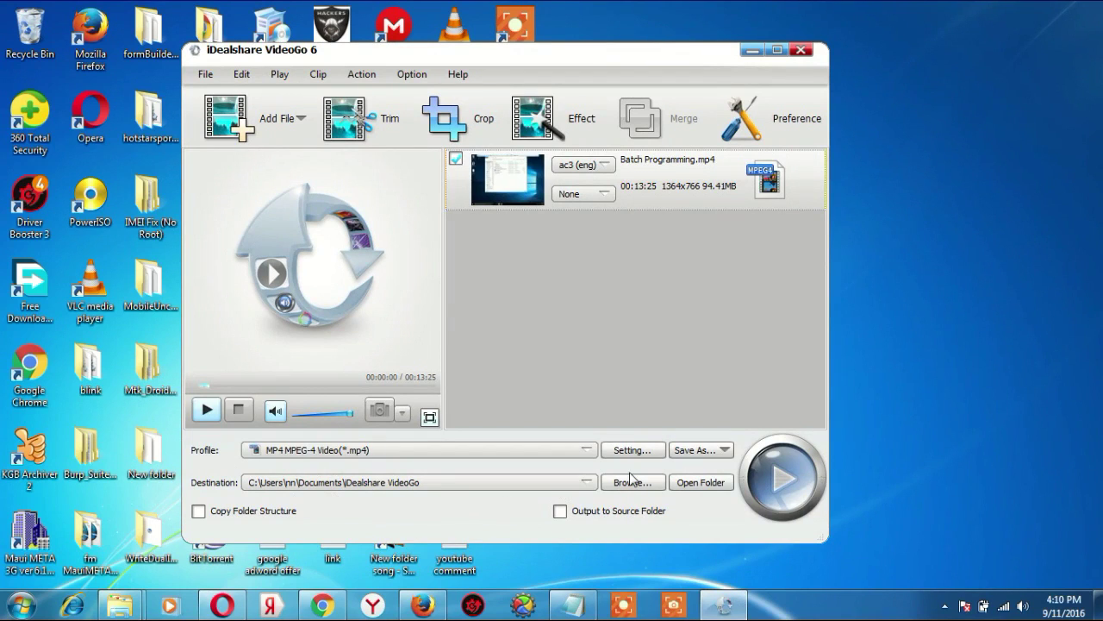
# Set the output destination to the Desktop folder and convert the video with the MP4 MPEG-4 Video profile
pyautogui.click(499, 488)
pyautogui.click(497, 482)
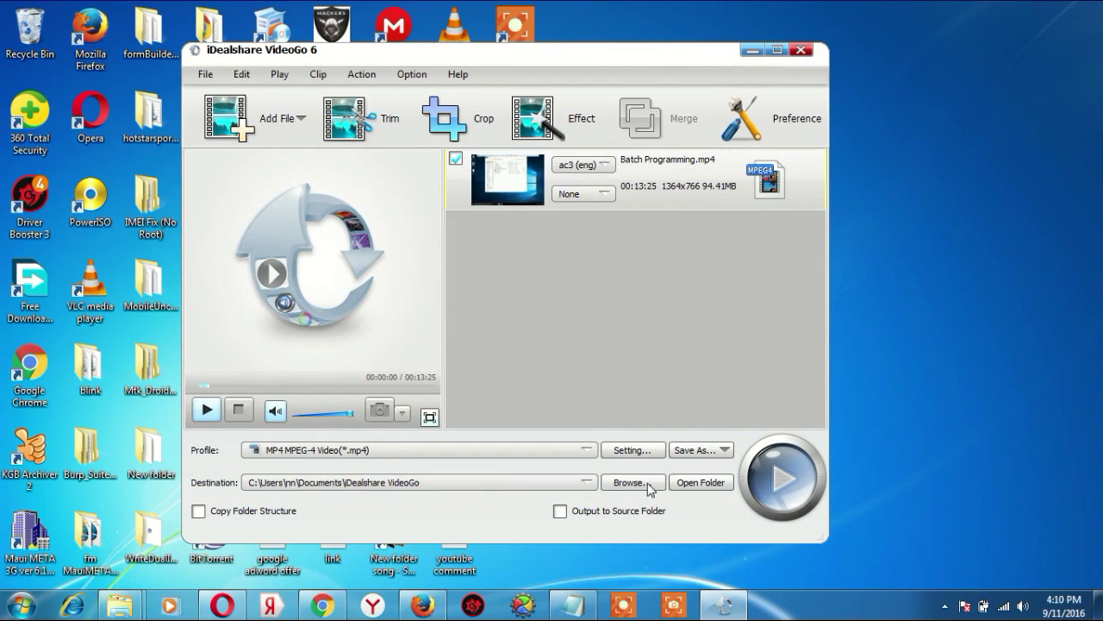
pyautogui.click(608, 484)
pyautogui.click(498, 276)
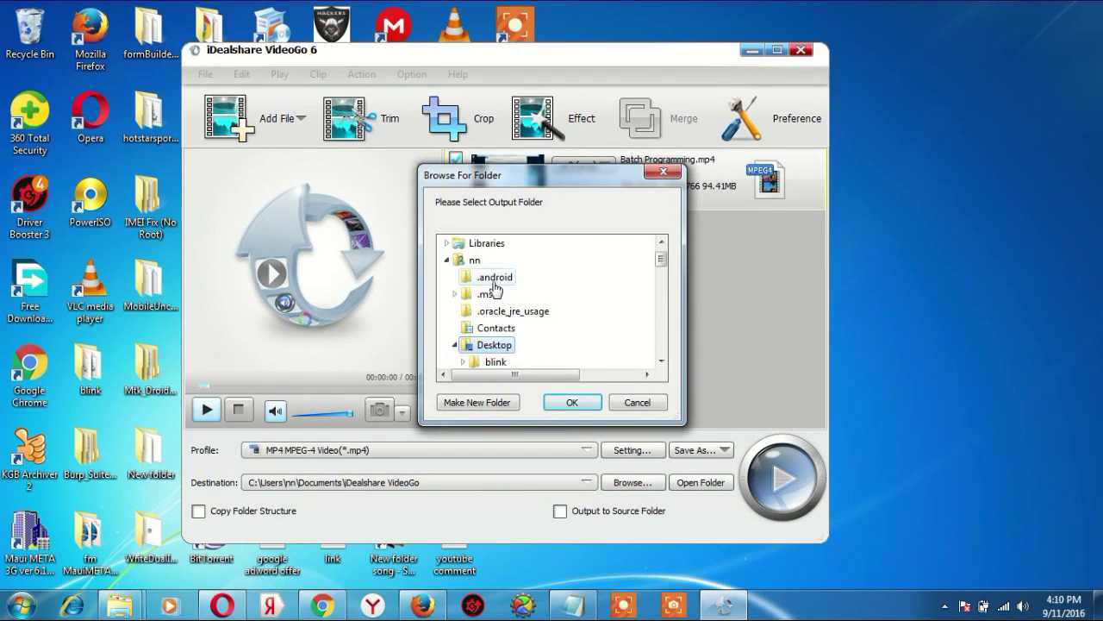
pyautogui.click(568, 402)
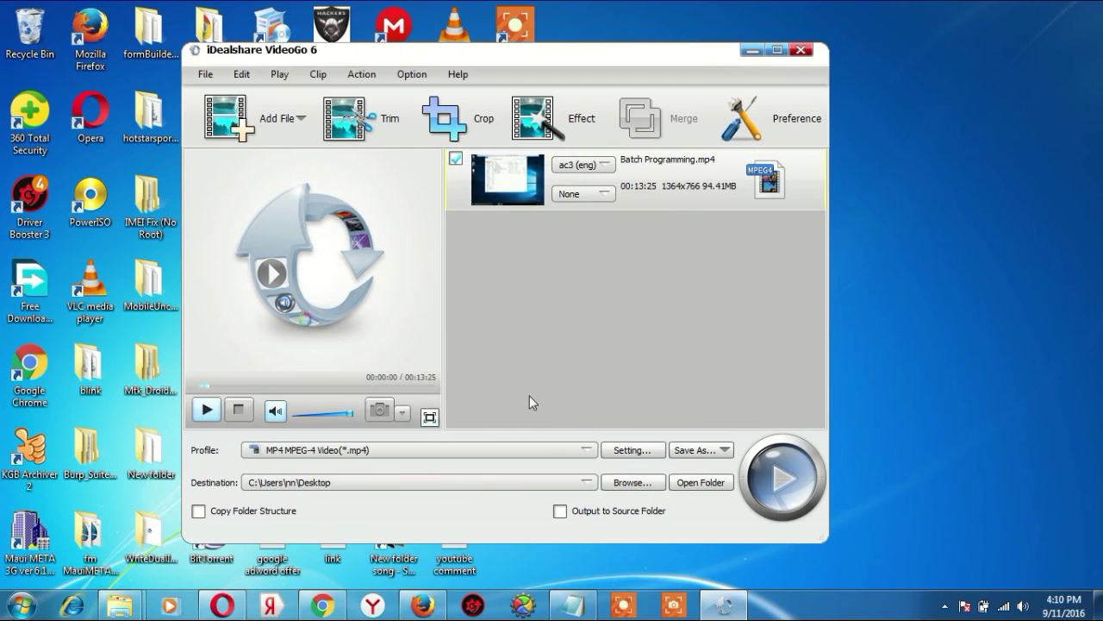
pyautogui.click(783, 483)
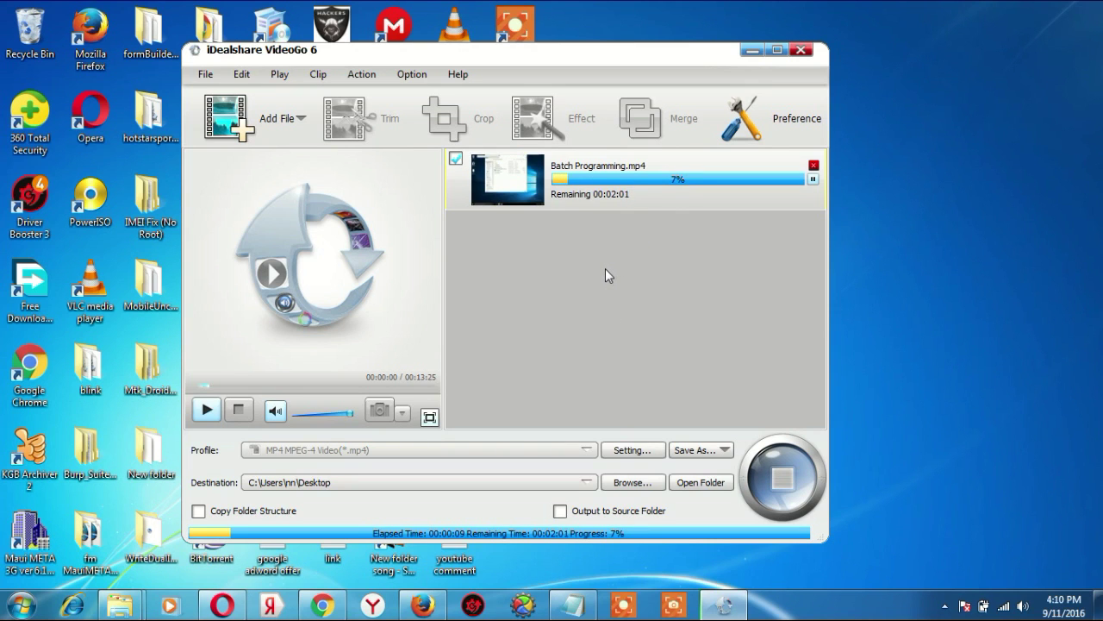
pyautogui.moveTo(602, 62); pyautogui.dragTo(640, 68)
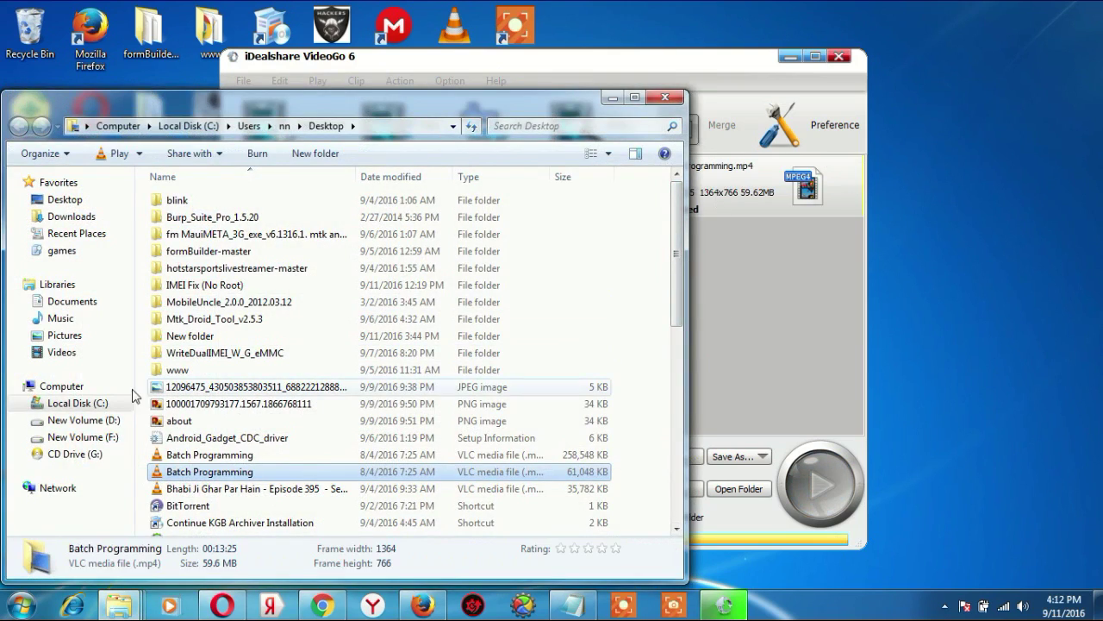
# Check the file size of the converted Batch Programming MP4 in its properties from the Desktop folder
pyautogui.moveTo(378, 98); pyautogui.dragTo(594, 31)
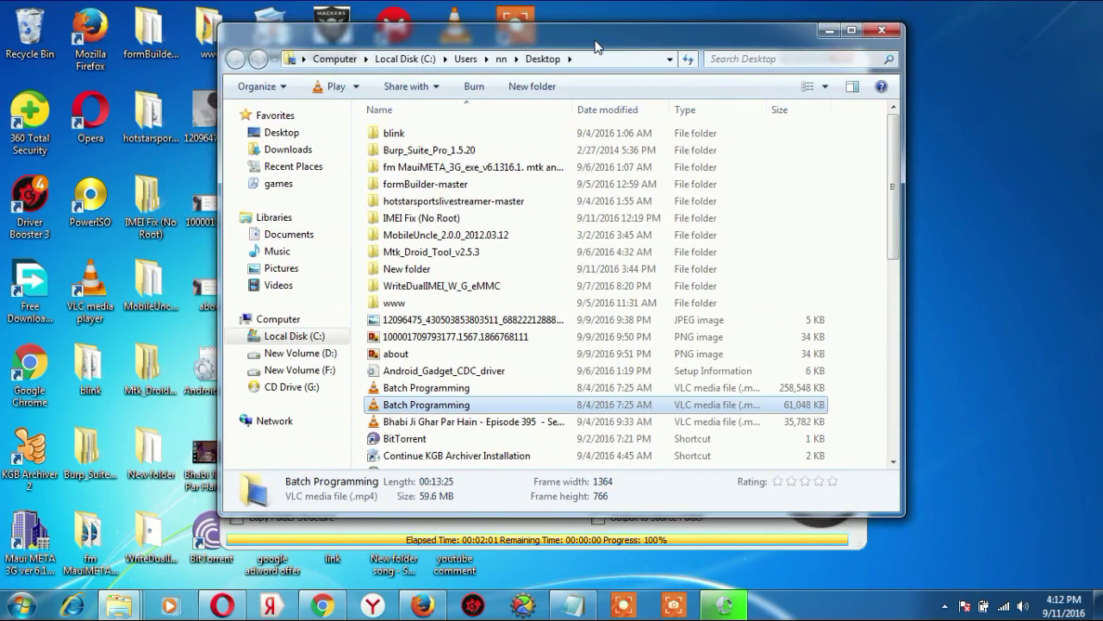
pyautogui.rightClick(742, 404)
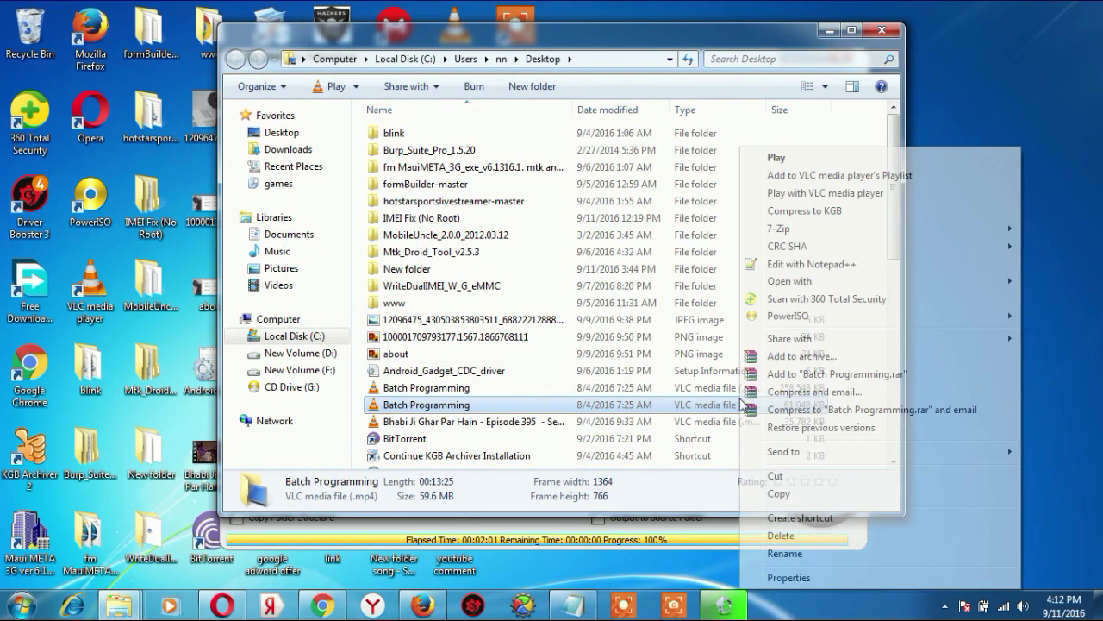
pyautogui.click(788, 577)
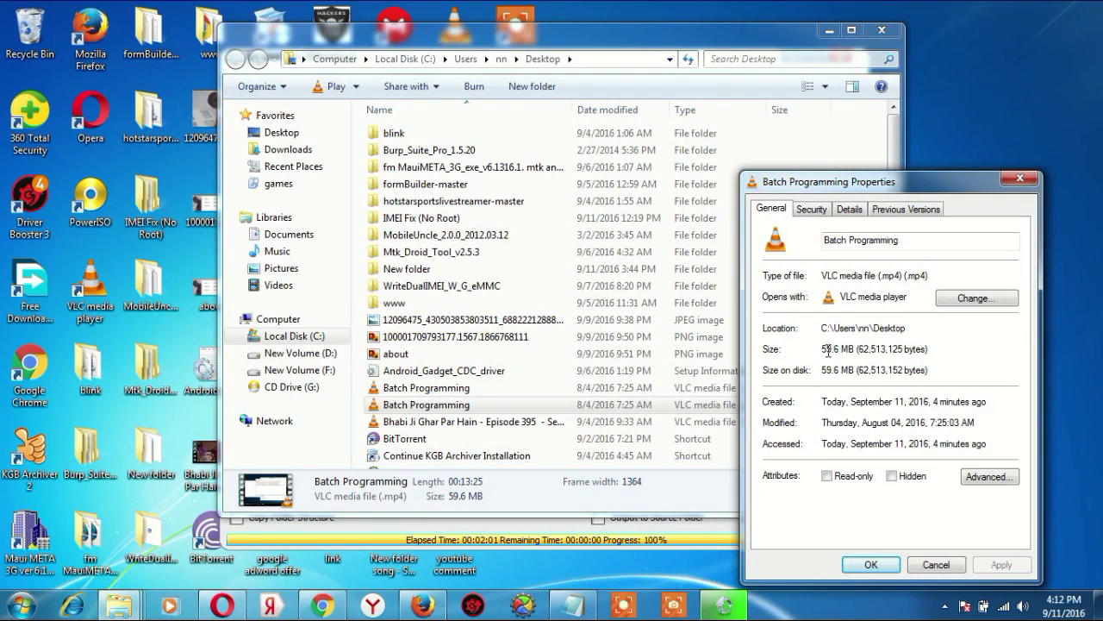
pyautogui.click(870, 564)
# Check the original Batch Programming MKV's properties to compare its file size with the converted video
pyautogui.click(803, 392)
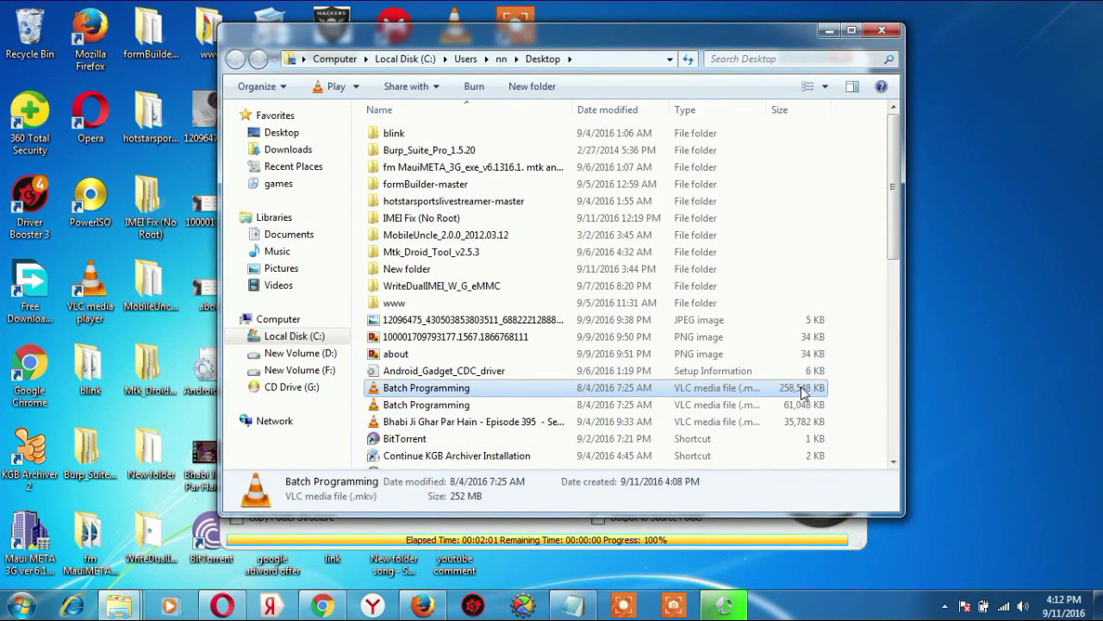
pyautogui.rightClick(802, 392)
pyautogui.click(873, 579)
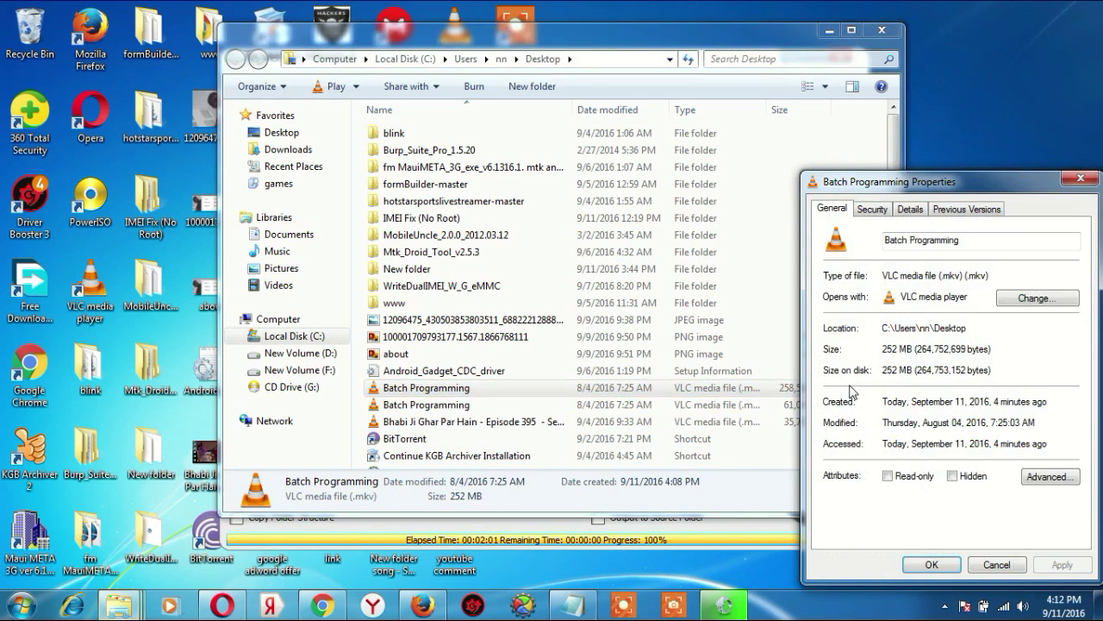
pyautogui.click(932, 565)
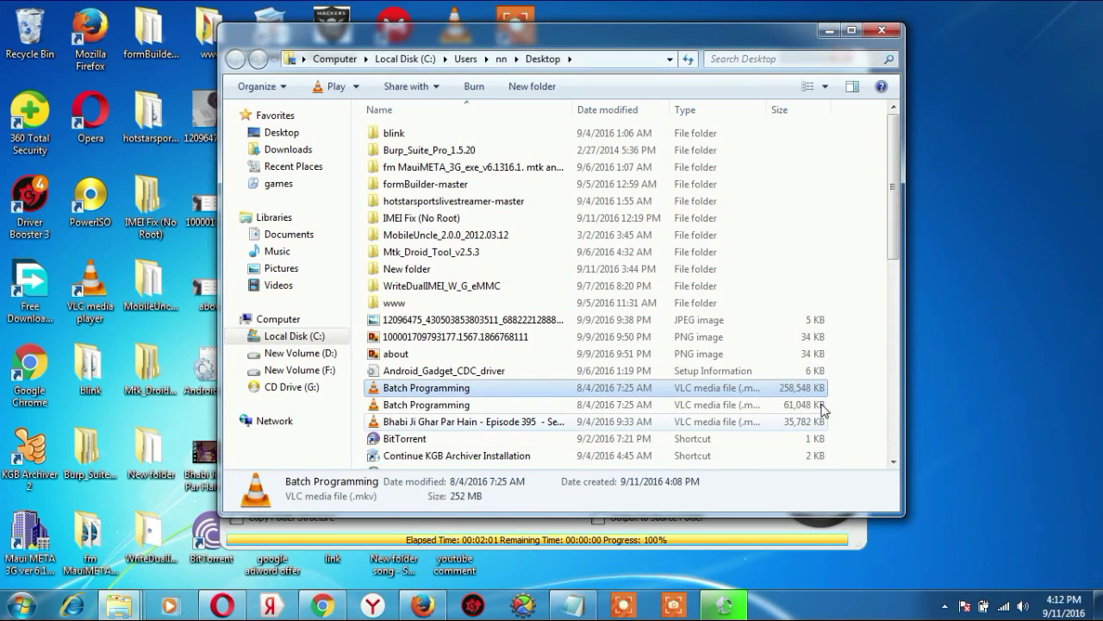
# Play the converted Batch Programming.mp4 in VLC media player, skip to about 12:52, and close the player
pyautogui.click(764, 406)
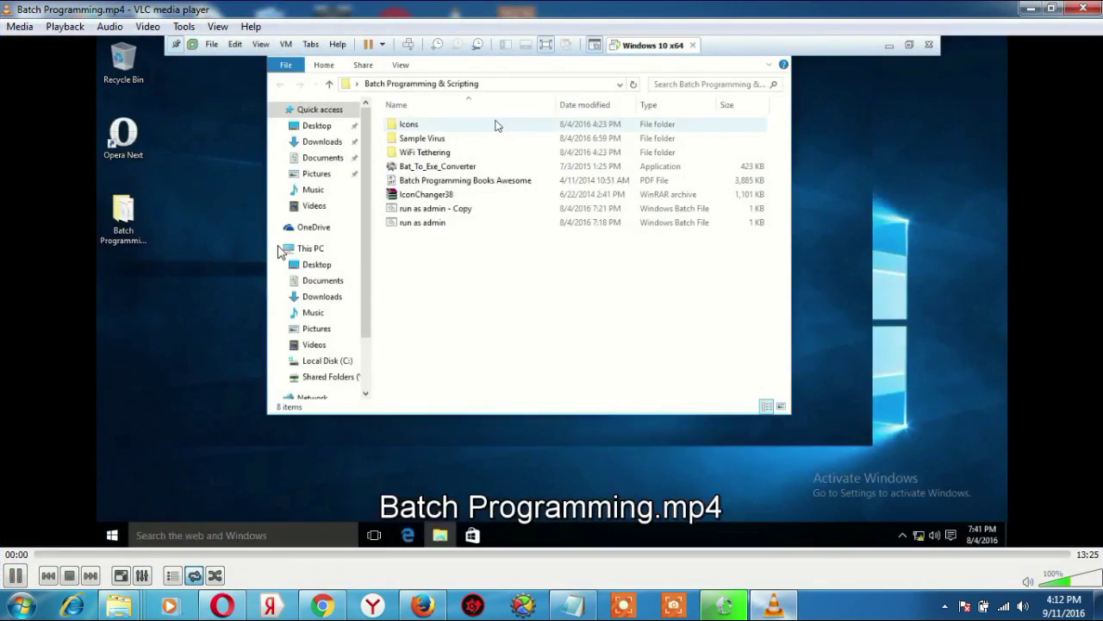
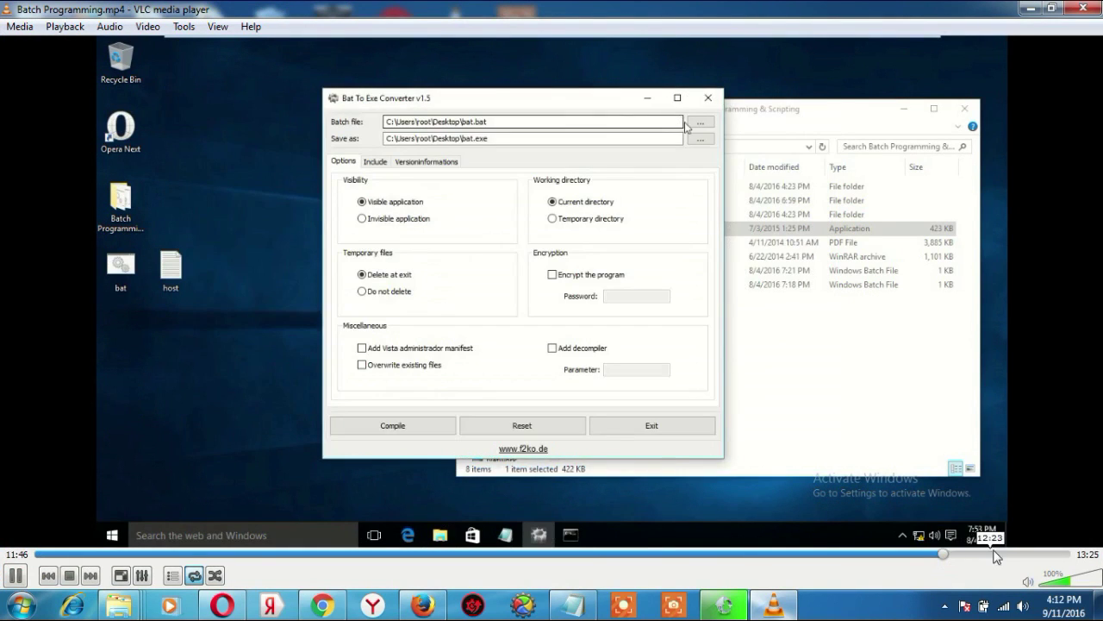
pyautogui.click(1031, 553)
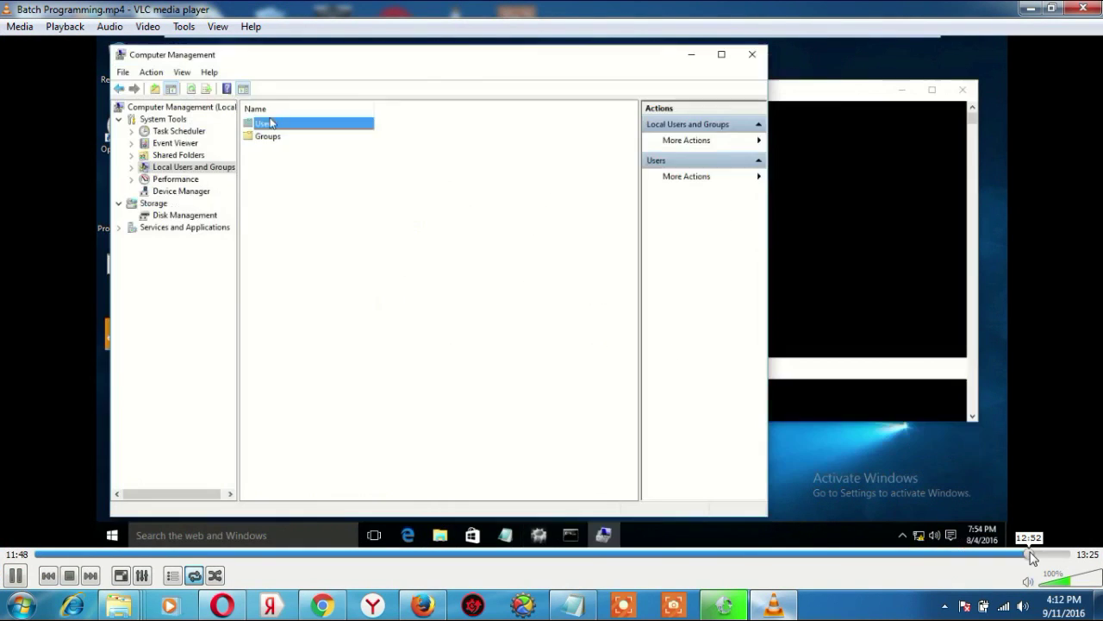
pyautogui.click(1082, 8)
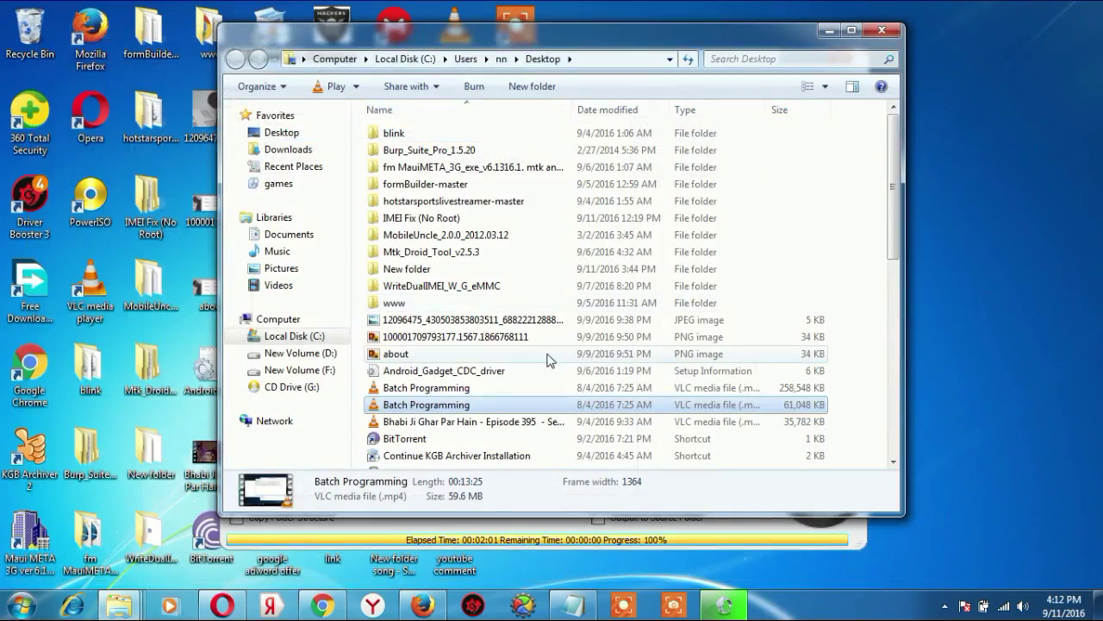